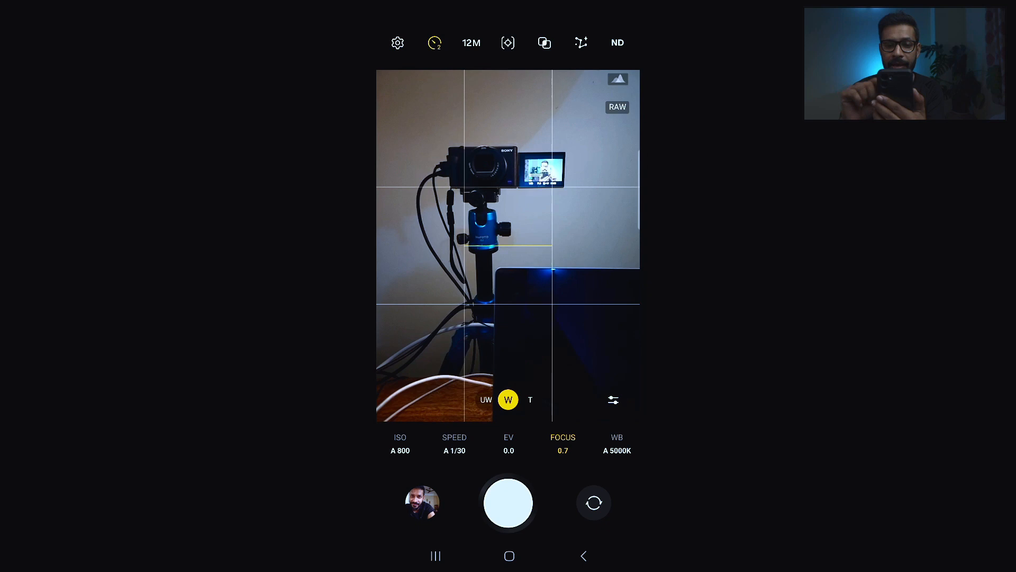
Focus on the lens, enable the ND filter, try strength up to 1000 and settle back at 32
click(489, 171)
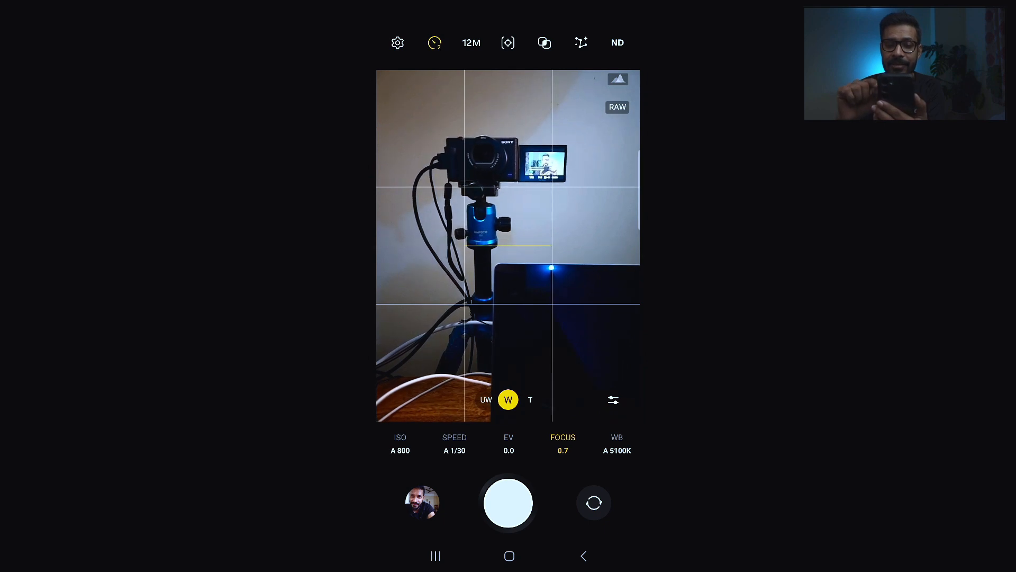
click(618, 42)
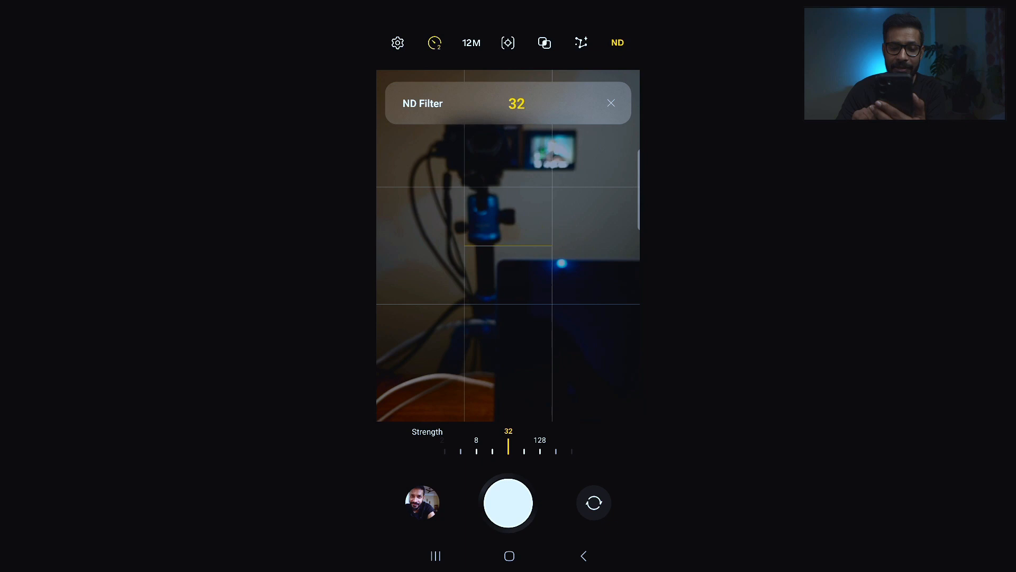
mouse_move(508, 450)
mouse_down()
mouse_move(444, 450)
mouse_move(524, 450)
mouse_move(476, 451)
mouse_up()
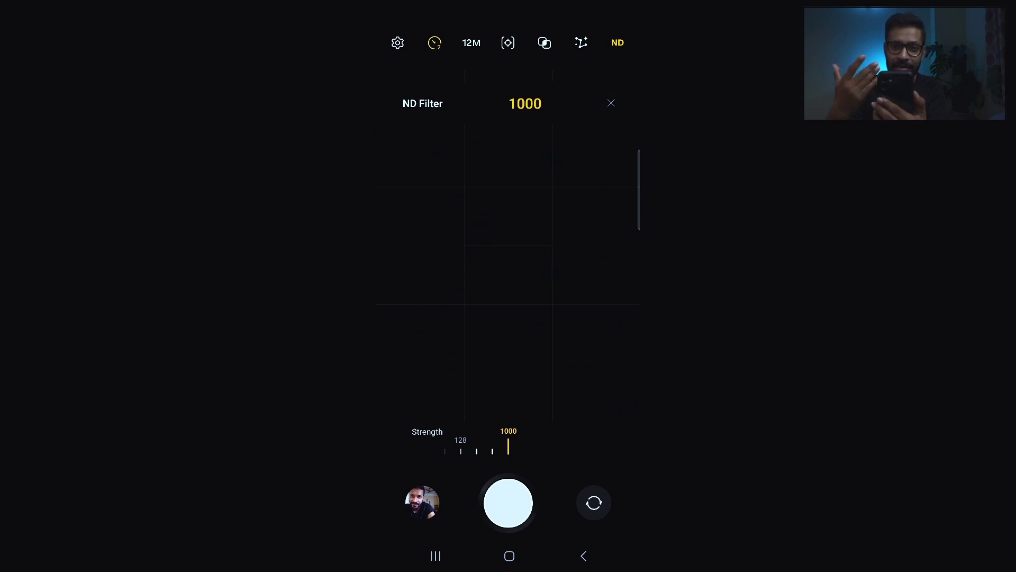
mouse_move(509, 449)
mouse_down()
mouse_move(556, 449)
mouse_move(492, 449)
mouse_move(519, 449)
mouse_move(508, 449)
mouse_up()
Sweep shutter speed from 30 s down to 1/6 s, then reopen ND strength at 32
click(610, 103)
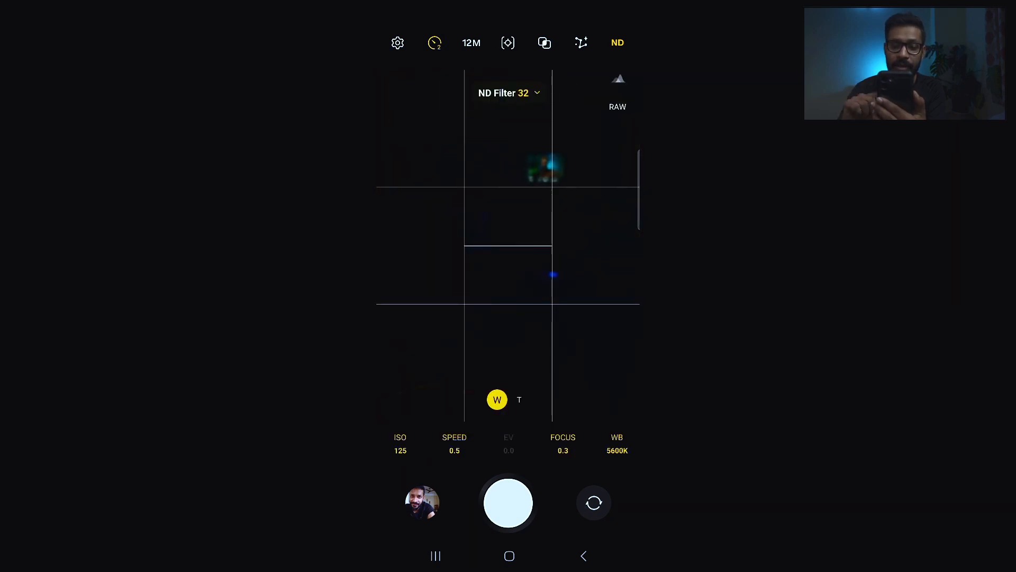
click(454, 444)
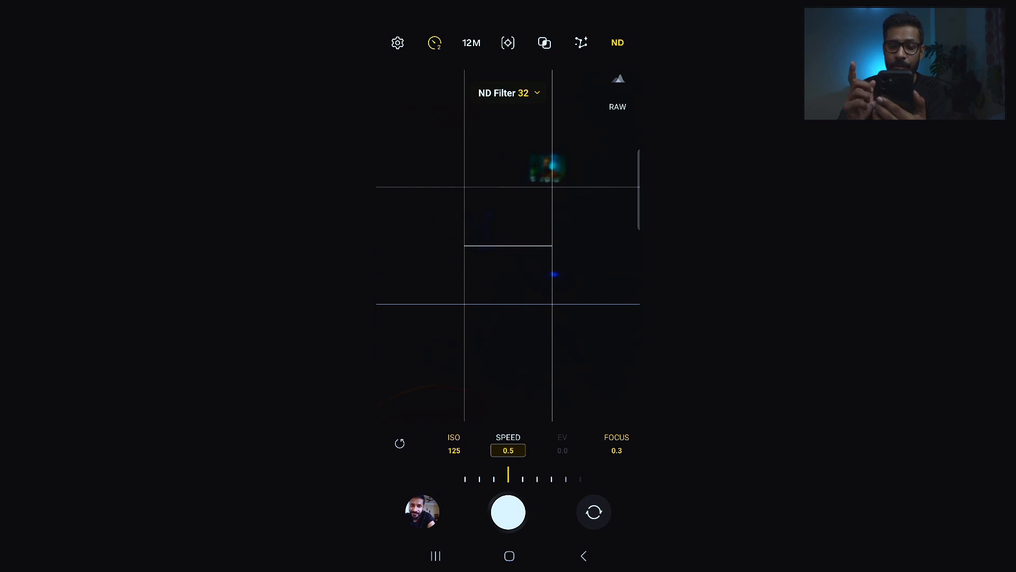
mouse_move(517, 477)
mouse_down()
mouse_move(547, 477)
mouse_move(444, 476)
mouse_up()
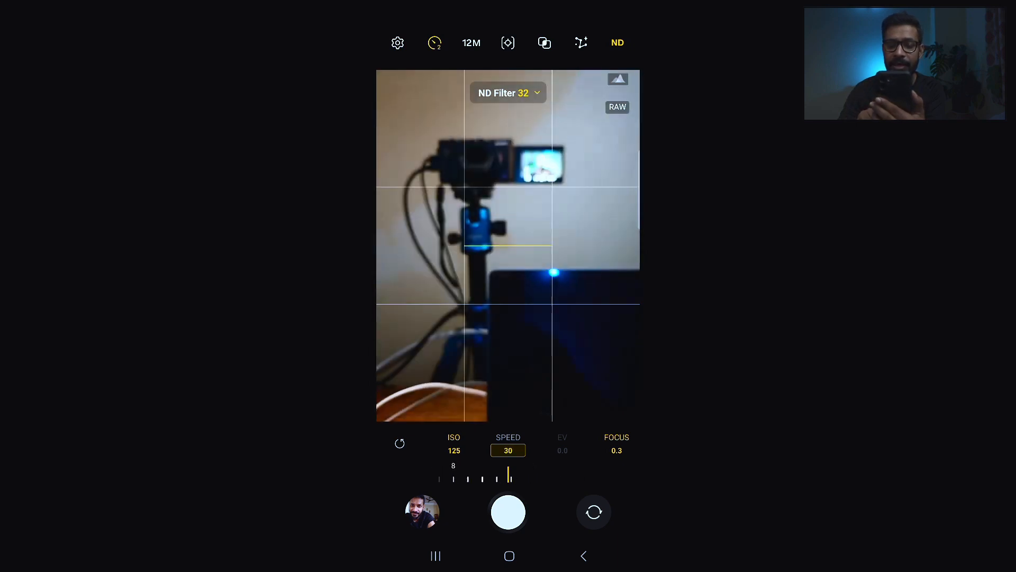
drag(508, 477, 556, 477)
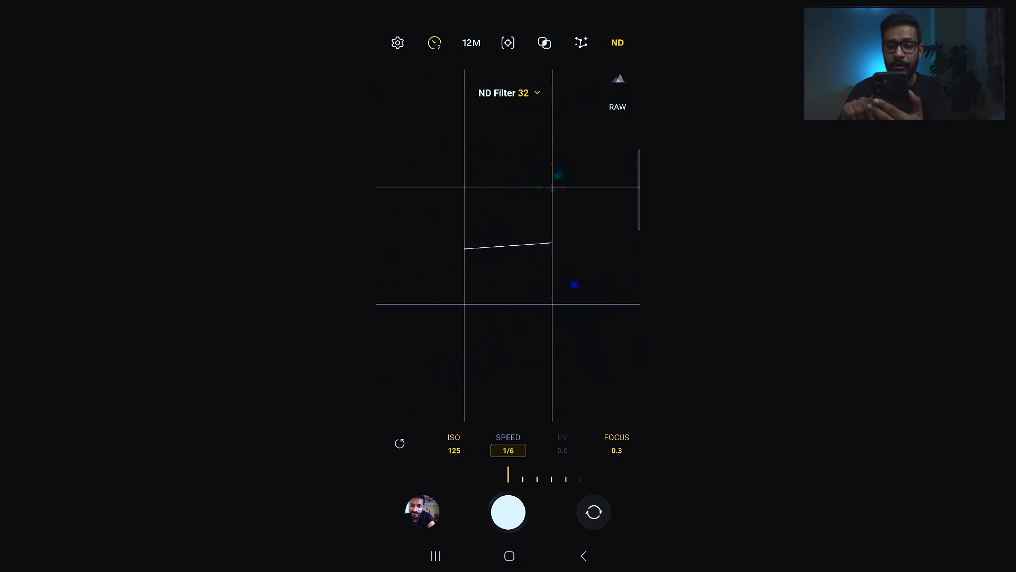
click(508, 93)
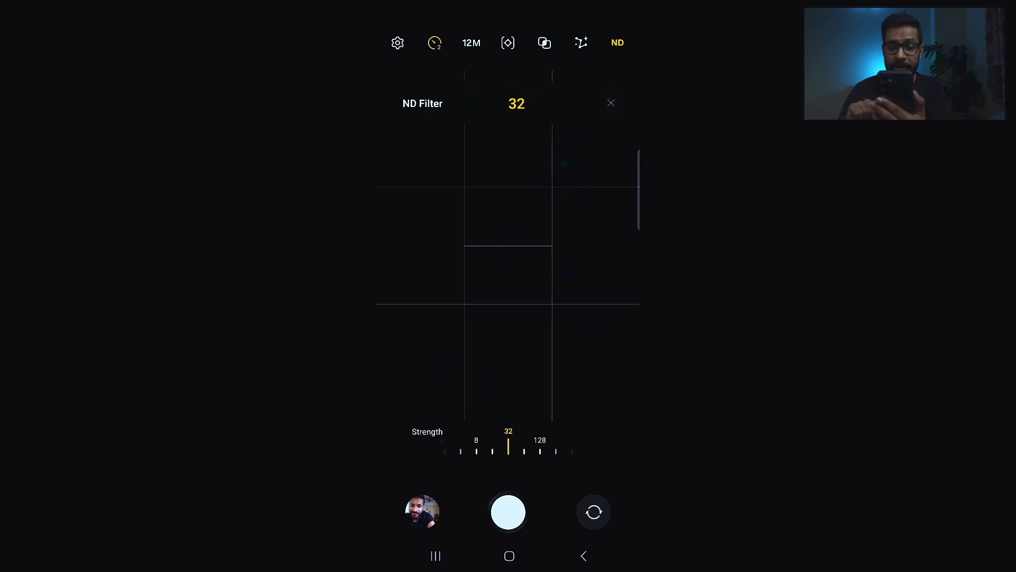
Raise ND strength to 1000 and view the restricted shutter speed range at 0.5 s
drag(556, 451, 493, 451)
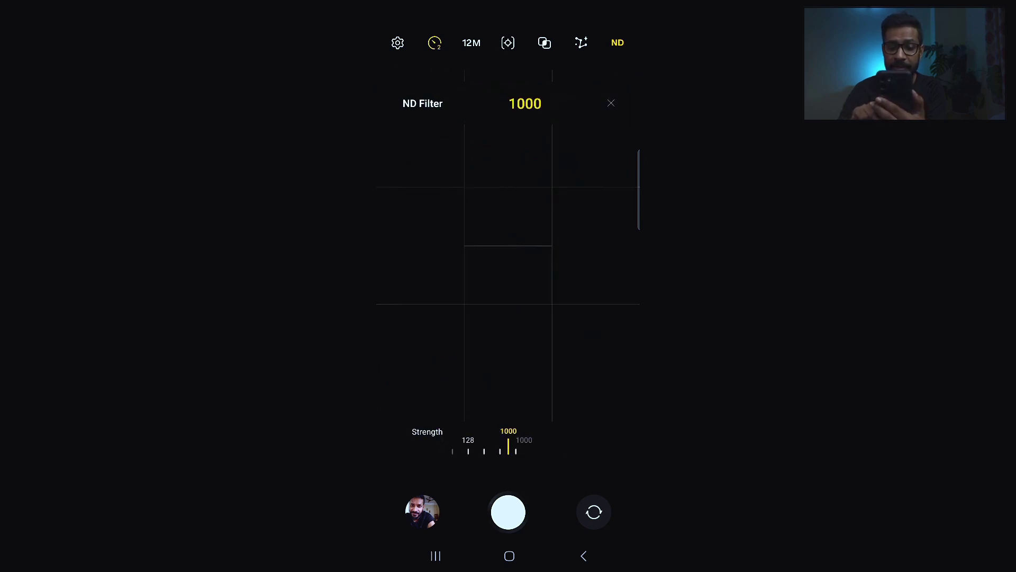
click(610, 104)
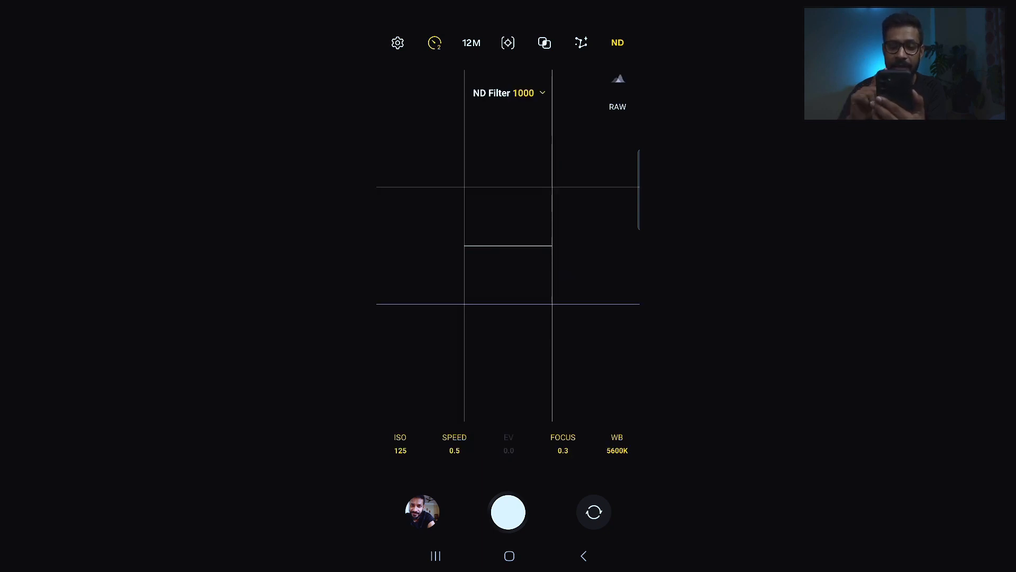
click(454, 444)
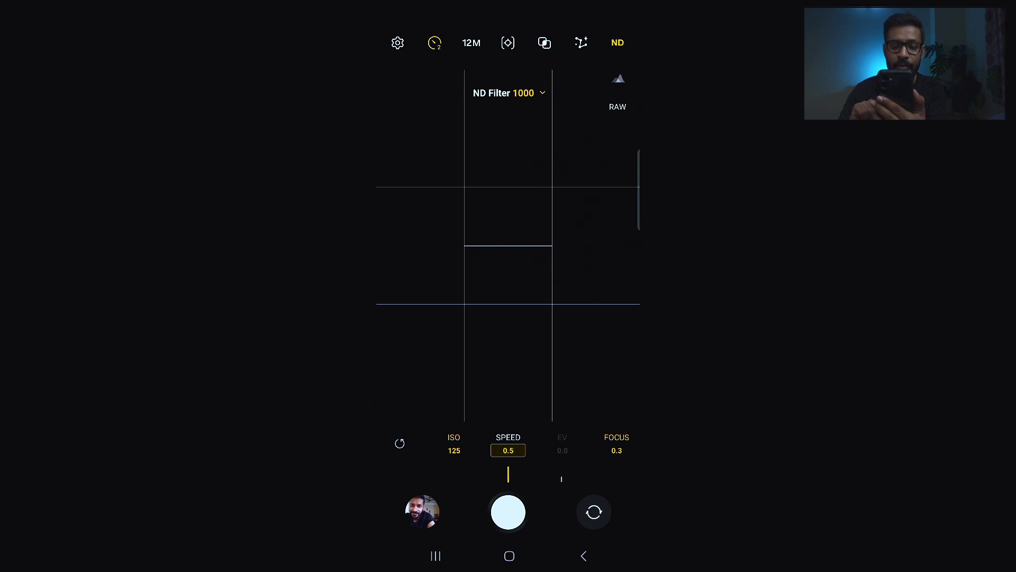